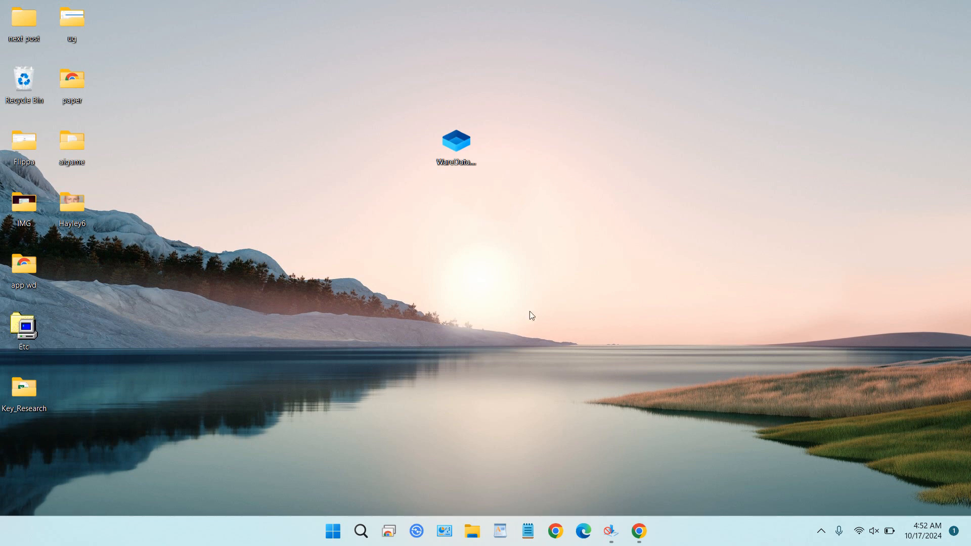
Step: Launch Windows Sandbox from the Start search
click(333, 531)
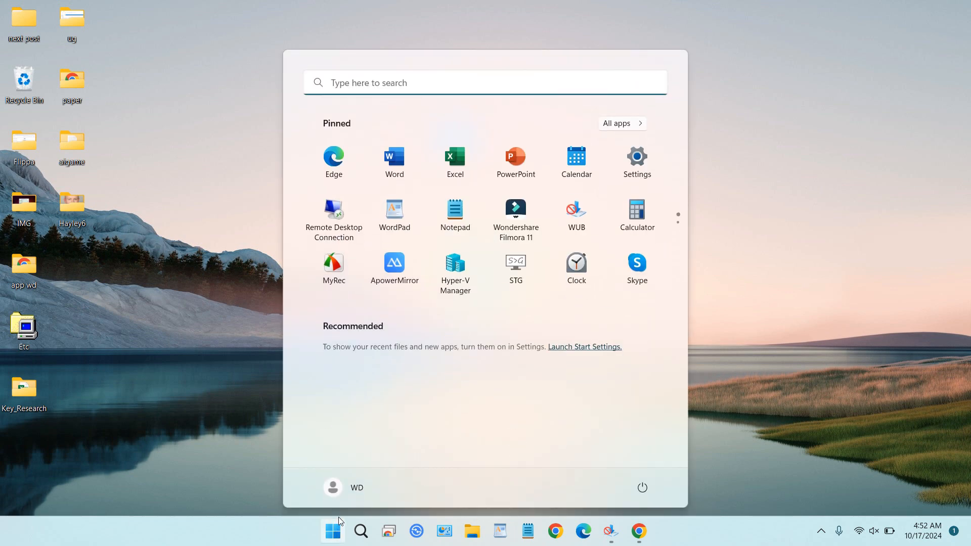
click(373, 84)
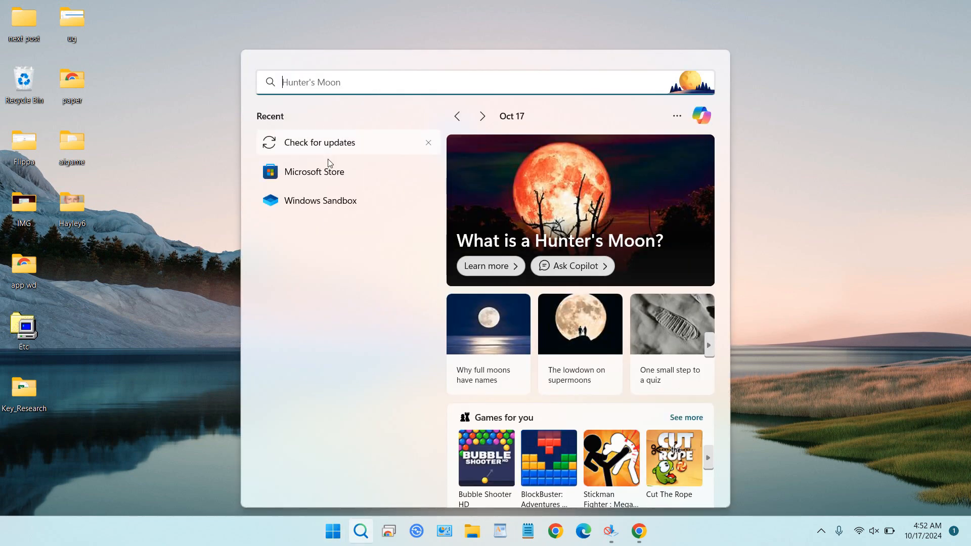
click(329, 202)
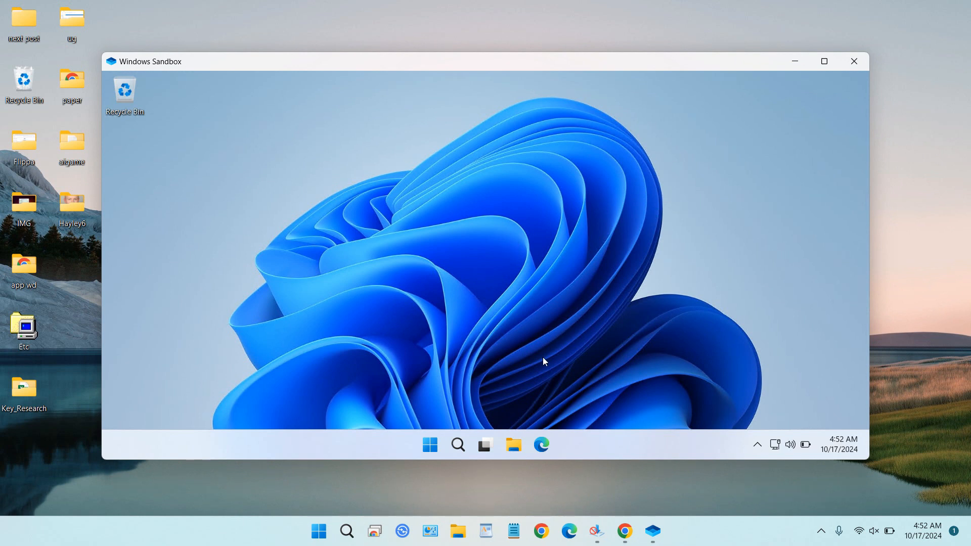
Step: Open the sandbox's Downloads folder in File Explorer, then close the window
click(517, 444)
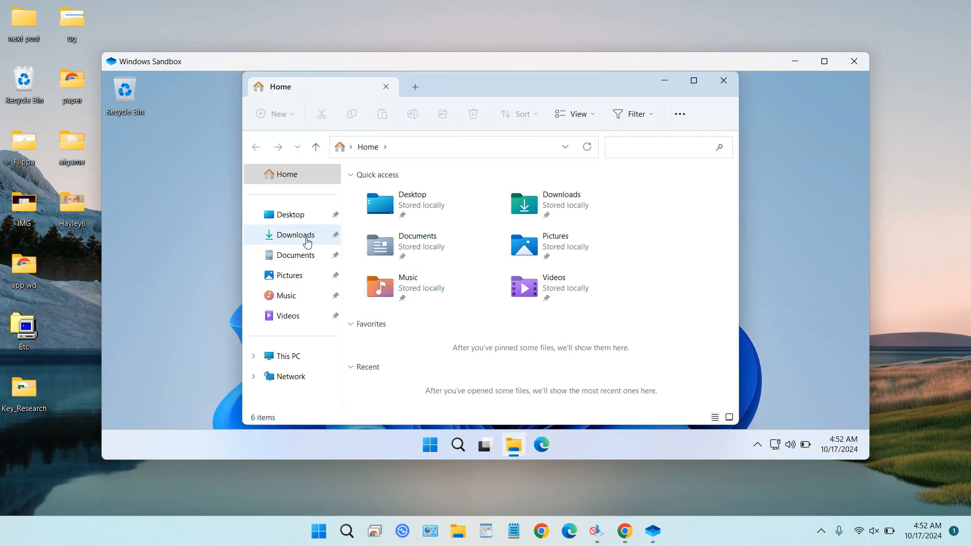
click(298, 235)
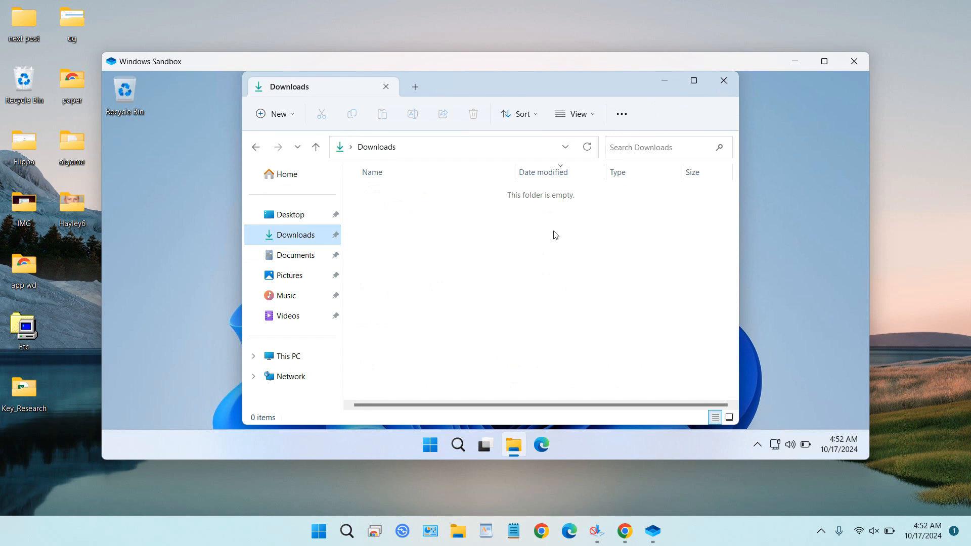
click(735, 80)
Step: Restart the sandbox from its power options
click(431, 446)
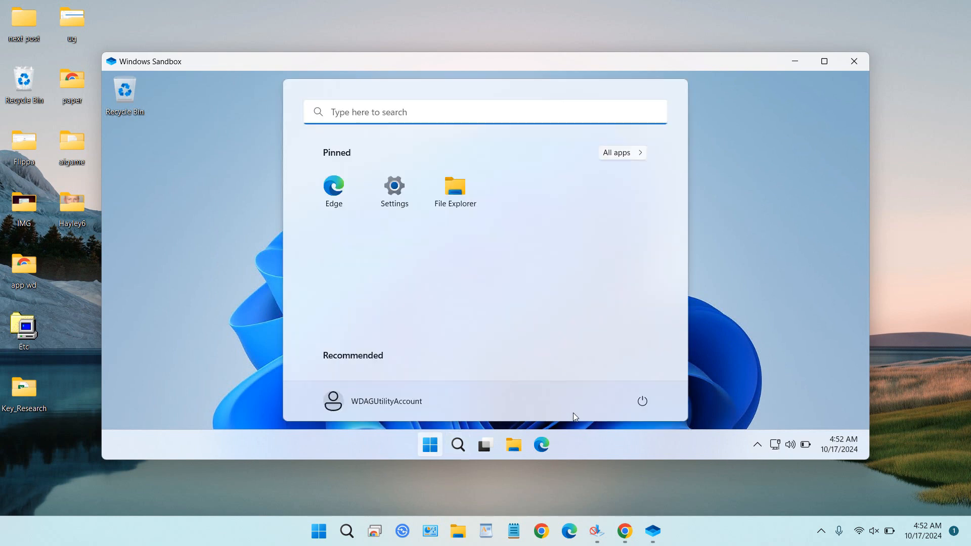
click(639, 404)
click(652, 356)
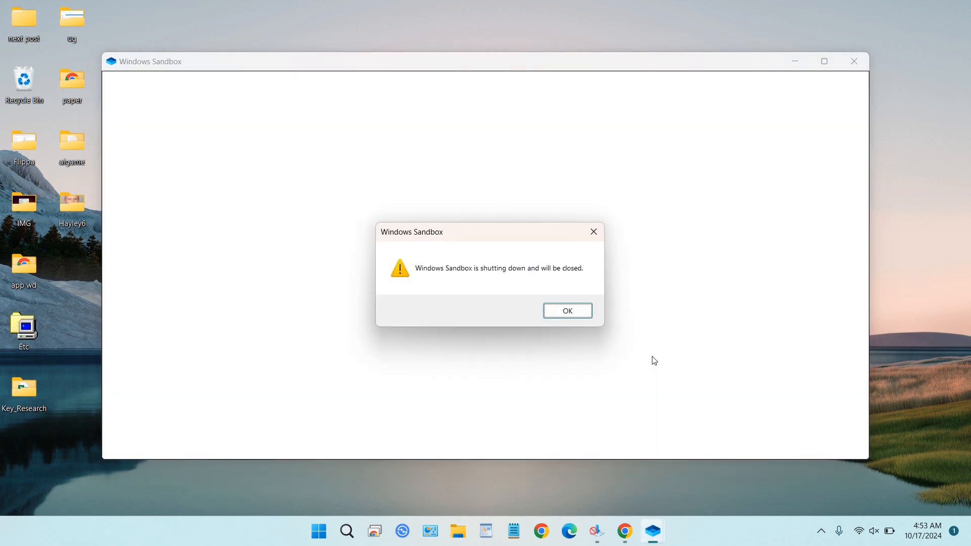
click(569, 312)
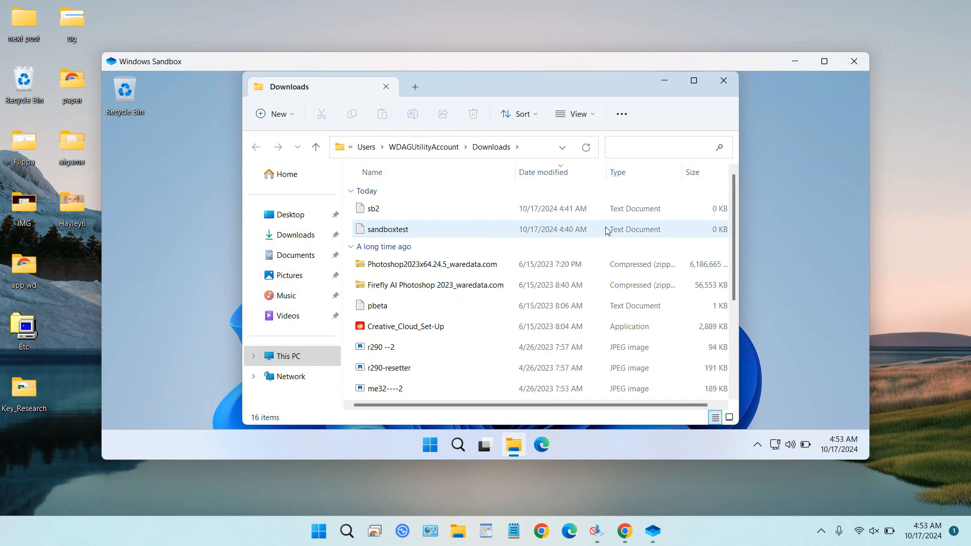
Step: Close File Explorer and shut down Windows Sandbox, acknowledging the closing notice
click(287, 223)
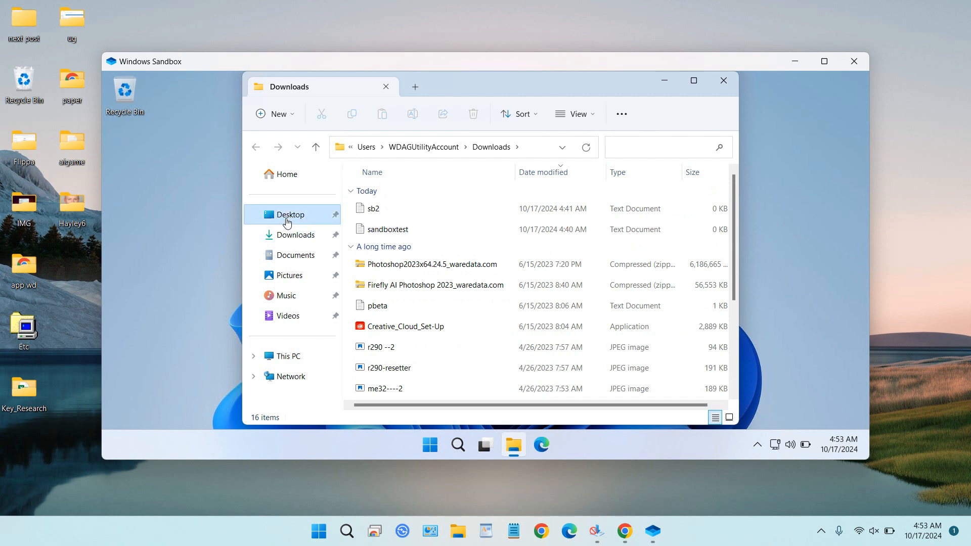
click(724, 81)
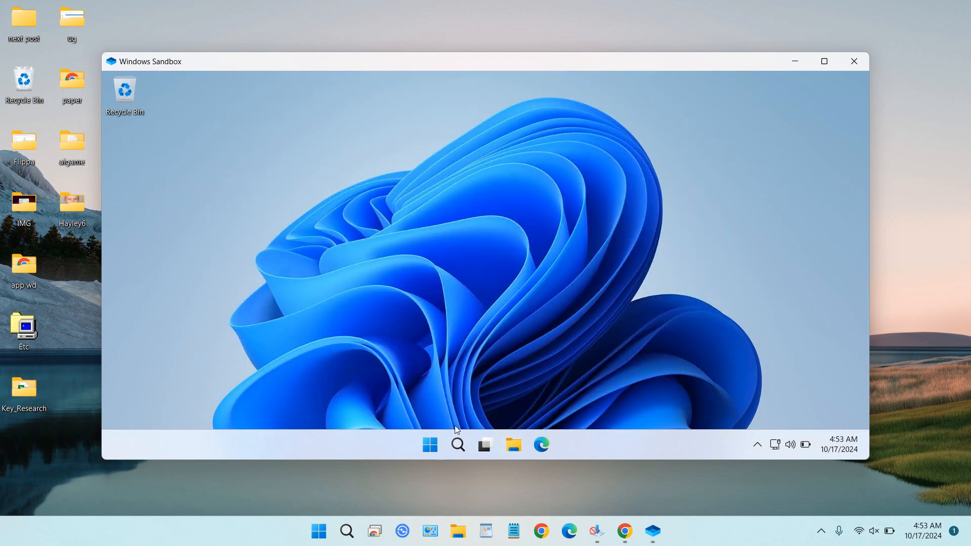
click(430, 445)
click(644, 402)
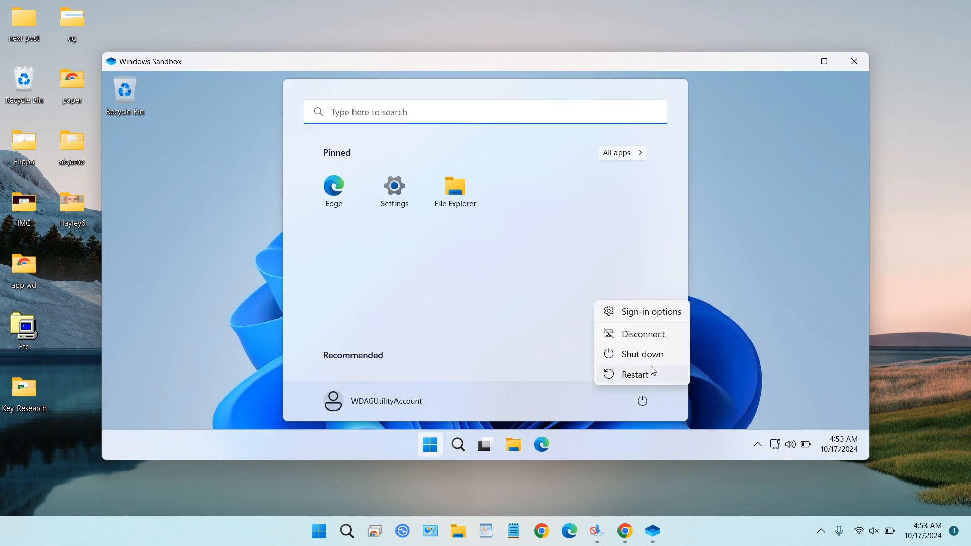
click(653, 356)
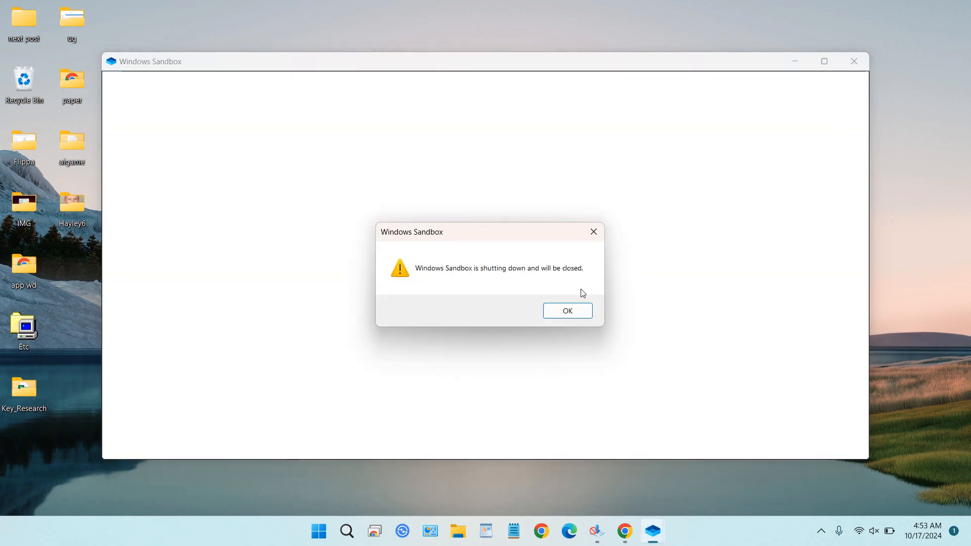
click(568, 311)
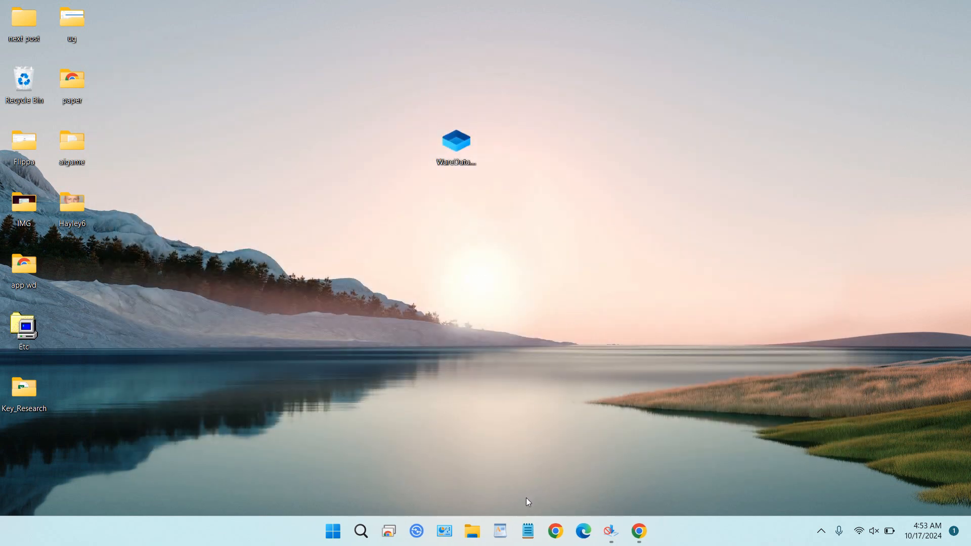
click(527, 530)
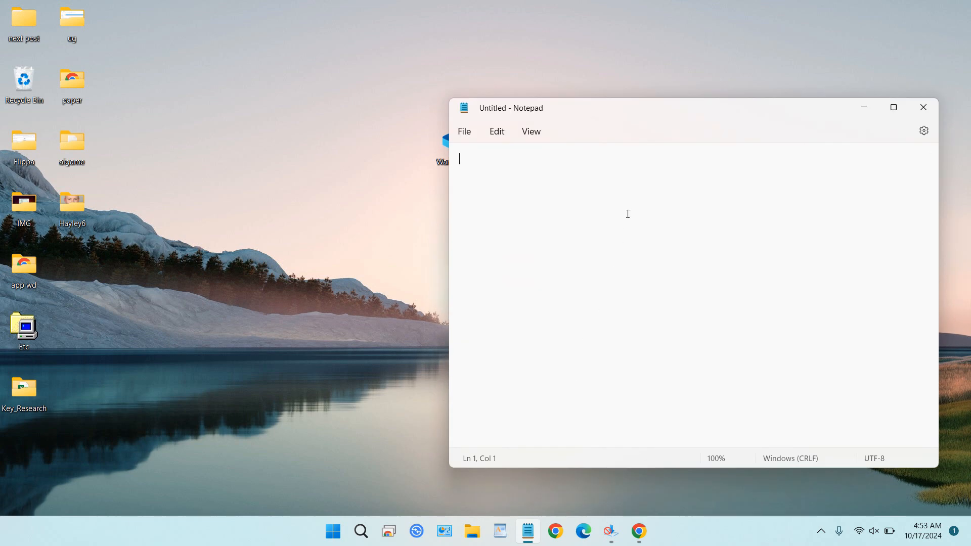
drag(645, 115, 479, 98)
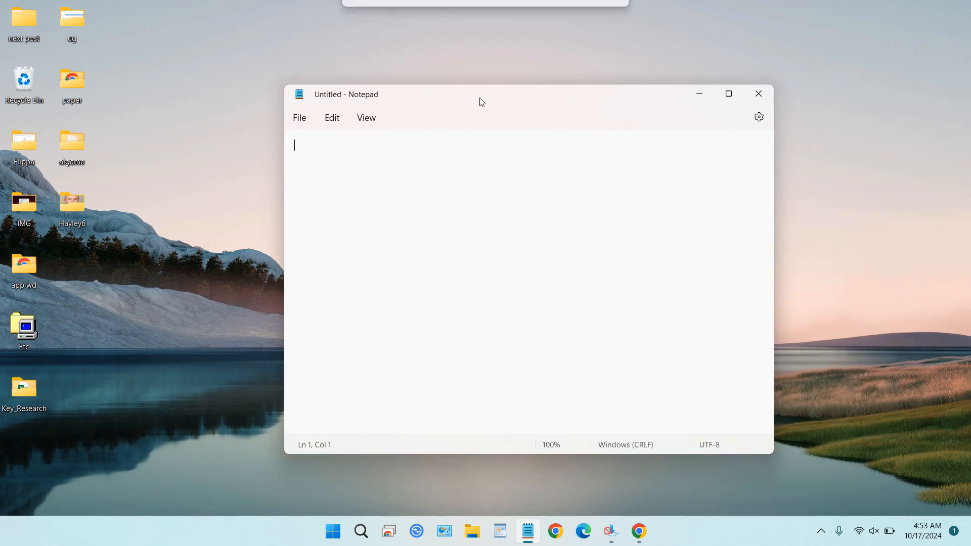
click(758, 94)
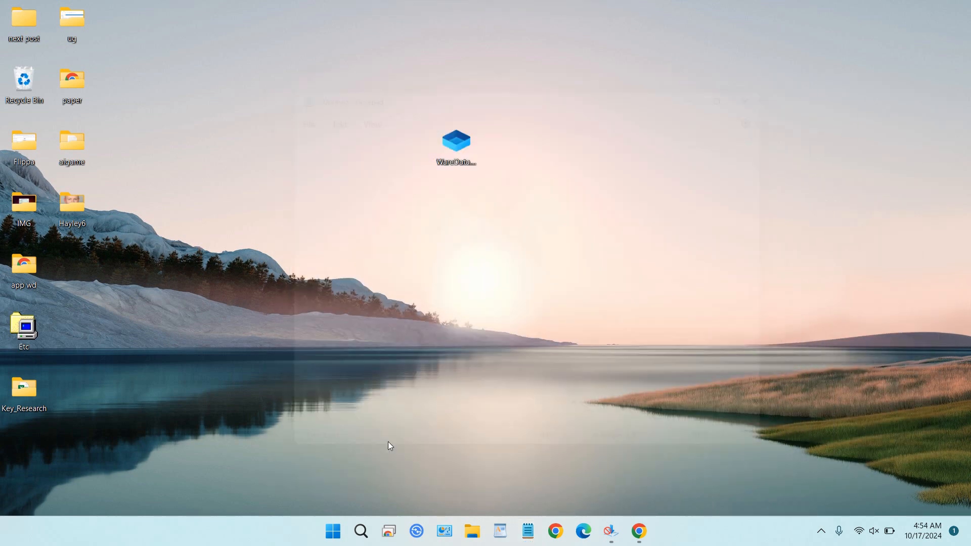
Step: Open Notepad through search and paste the sandbox configuration XML with vGpu, networking, mapped folder and logon command
click(368, 531)
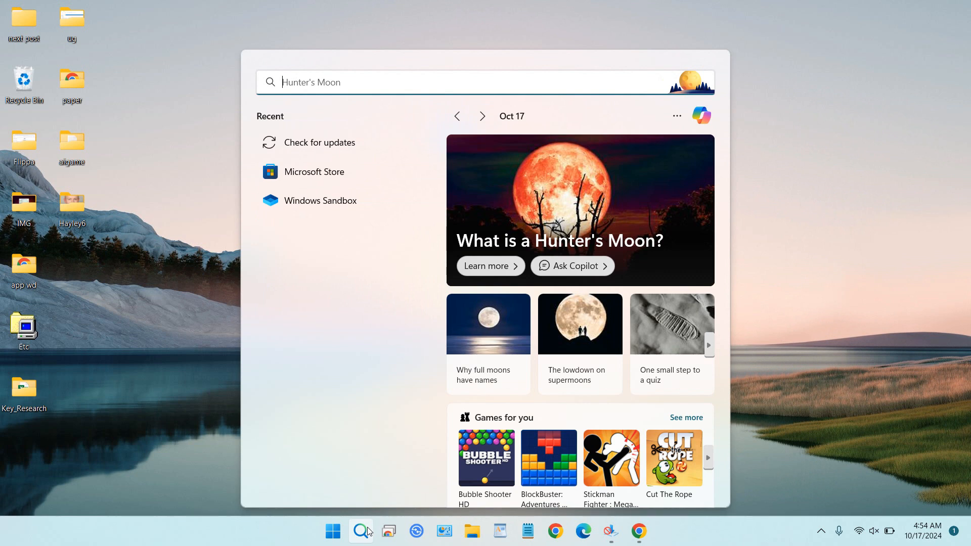
text(notepa)
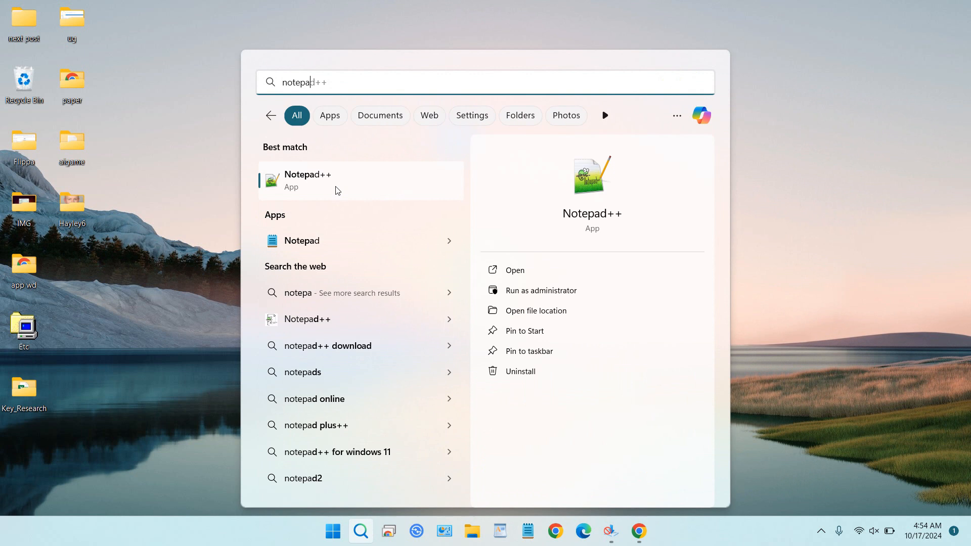
click(333, 242)
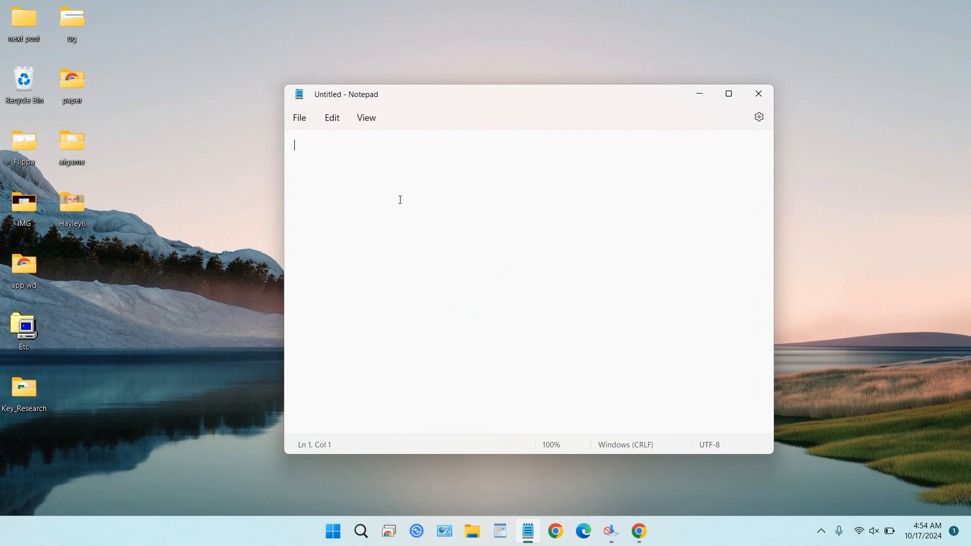
text(<Configuration>   <vGpu>Enable</vGpu>   <Networking>Enable</Networking>   <MappedFolders>     <MappedFolder>       <HostFolder>E:\SHARE</HostFolder>       <SandboxFolder>C:\Users\WDAGUtilityAccount\Downloads</SandboxFolder>       <ReadOnly>false</ReadOnly>     </MappedFolder>   </MappedFolders>   <LogonCommand>     <Command>explorer.exe C:\users\WDAGUtilityAccount\Downloads</Command>   </LogonCommand> </Configuration>)
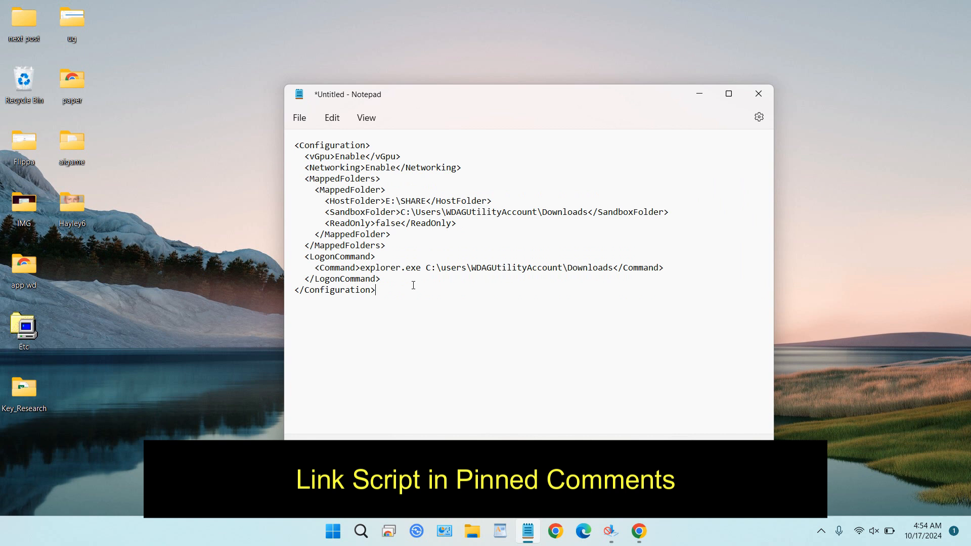
Step: Review the vGpu, Networking and HostFolder values in the pasted configuration
double_click(349, 156)
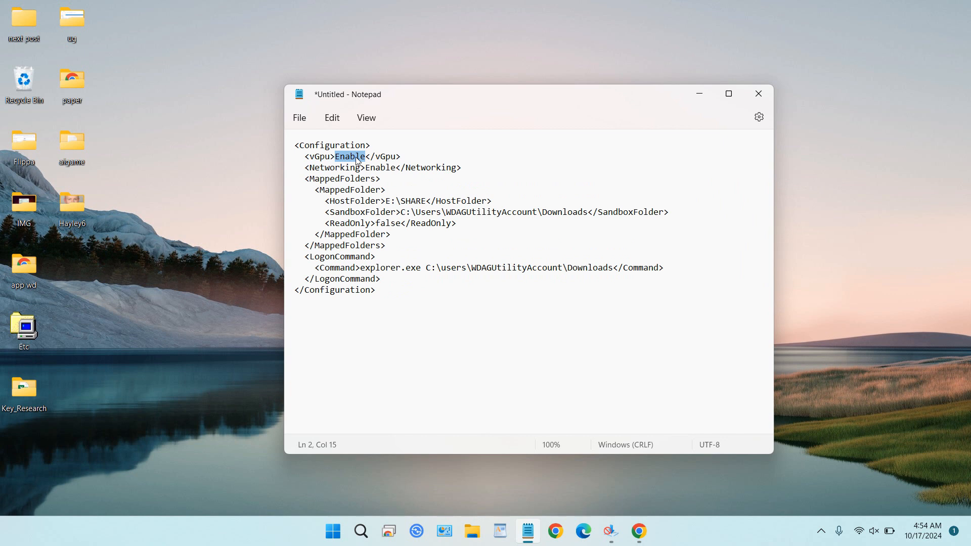
click(383, 168)
drag(385, 201, 427, 200)
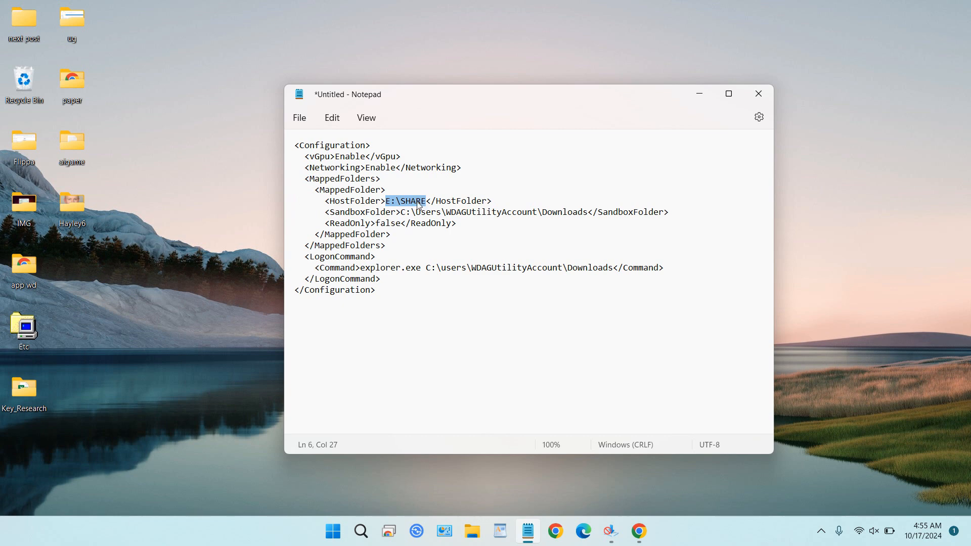
Step: Browse to the SHARE folder on drive E: in File Explorer, then close it
click(472, 531)
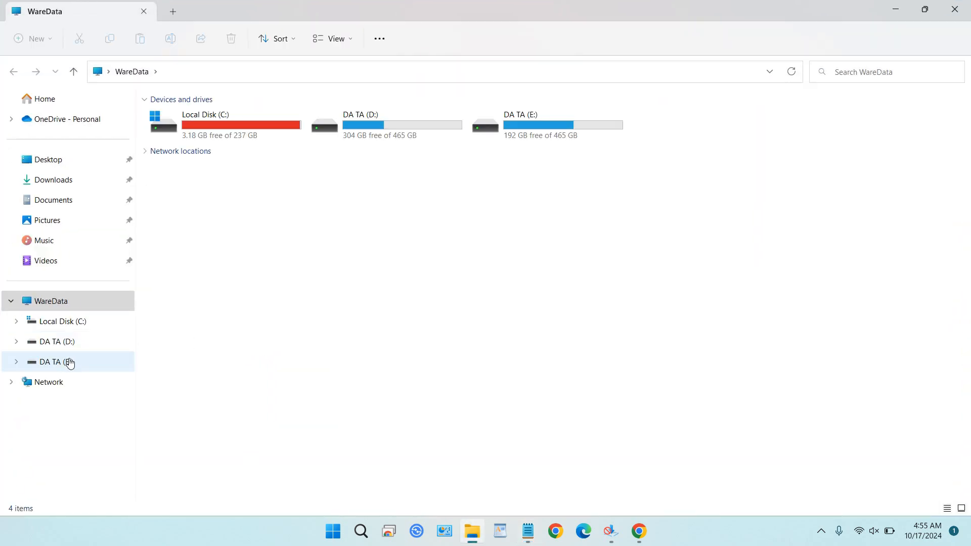
click(67, 363)
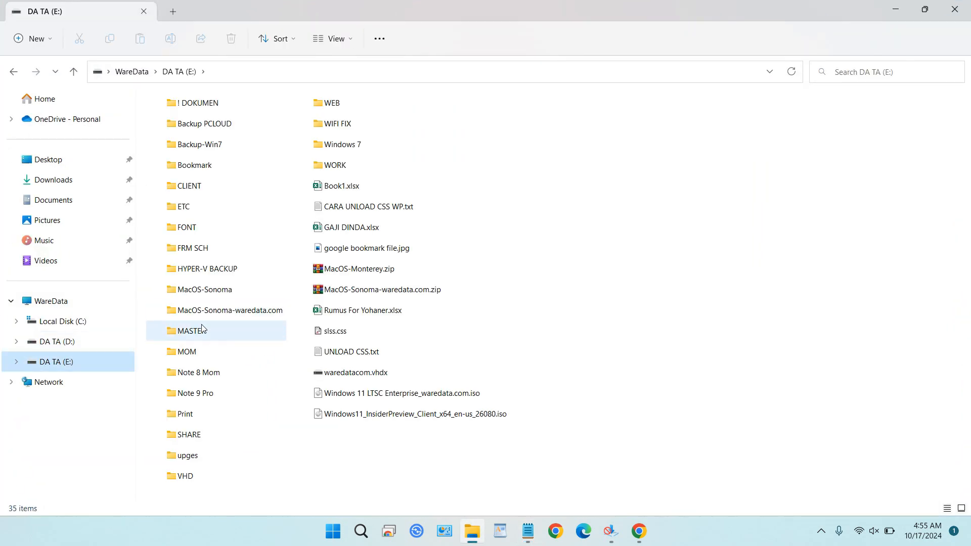
double_click(194, 435)
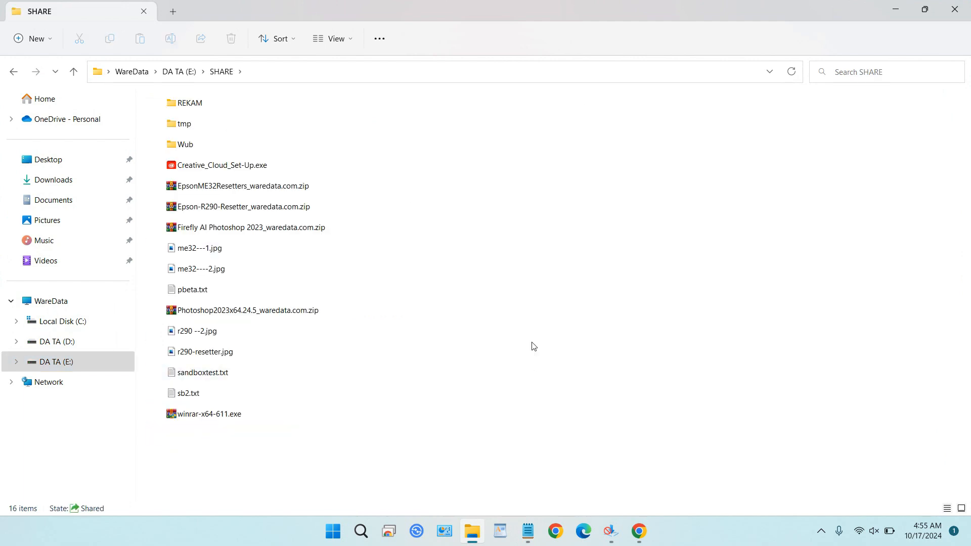
click(955, 9)
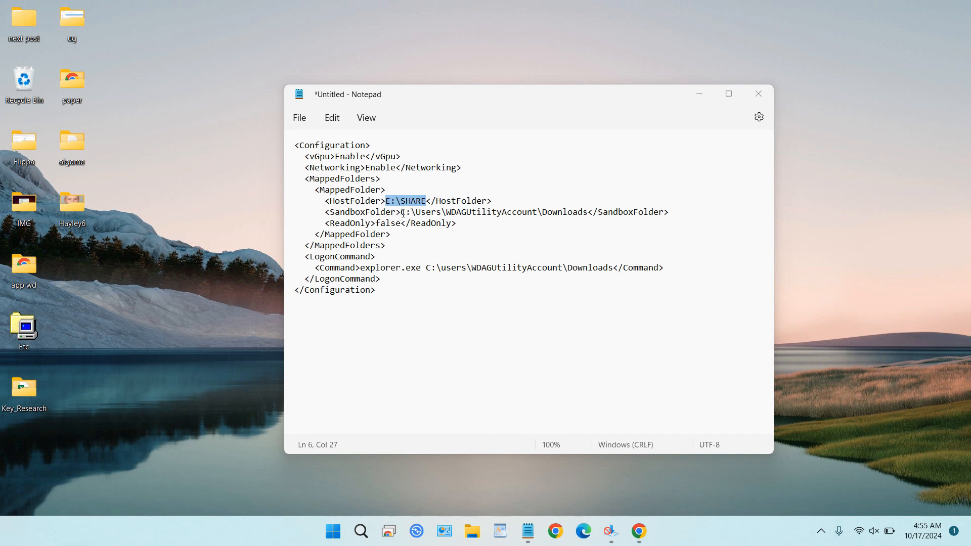
Step: Review the SandboxFolder, ReadOnly and LogonCommand entries in the configuration
drag(404, 213, 590, 214)
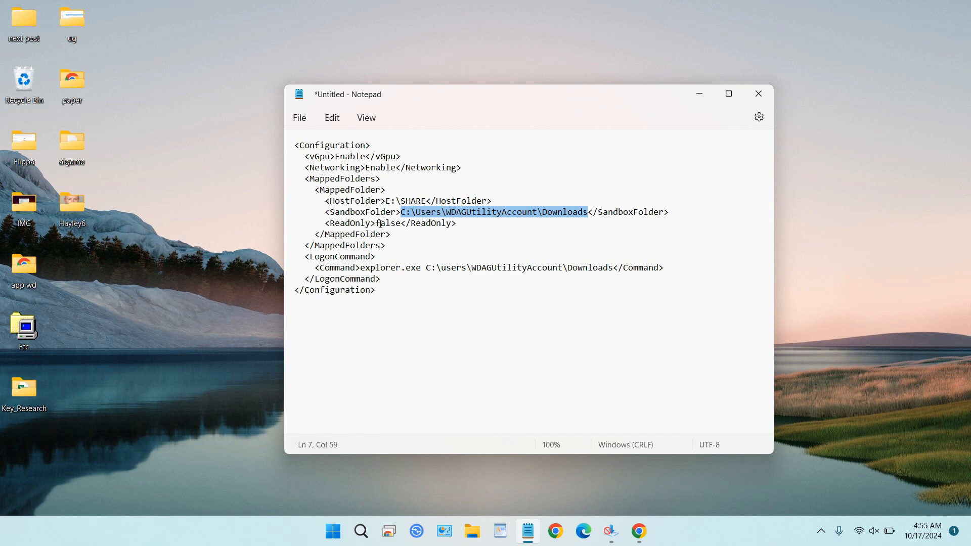
drag(376, 225, 400, 224)
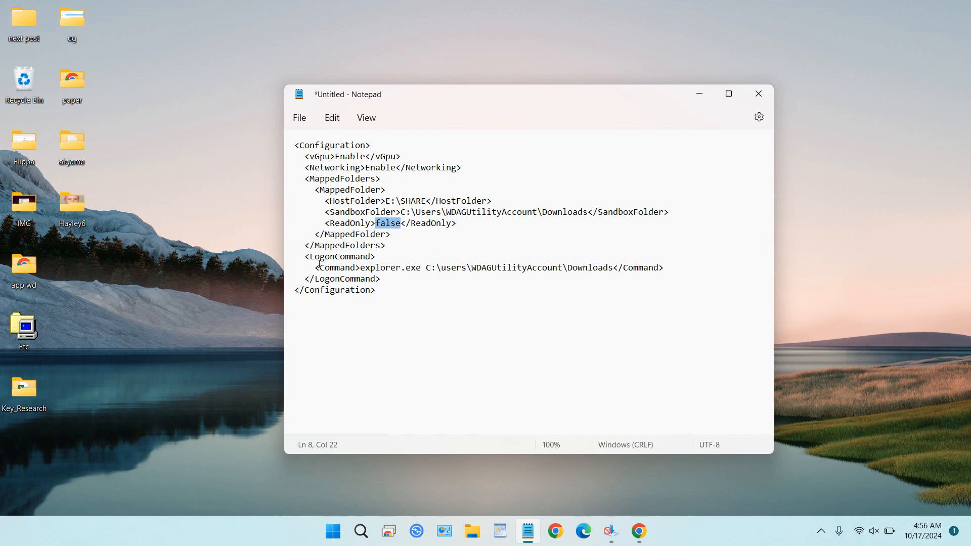
drag(315, 267, 666, 266)
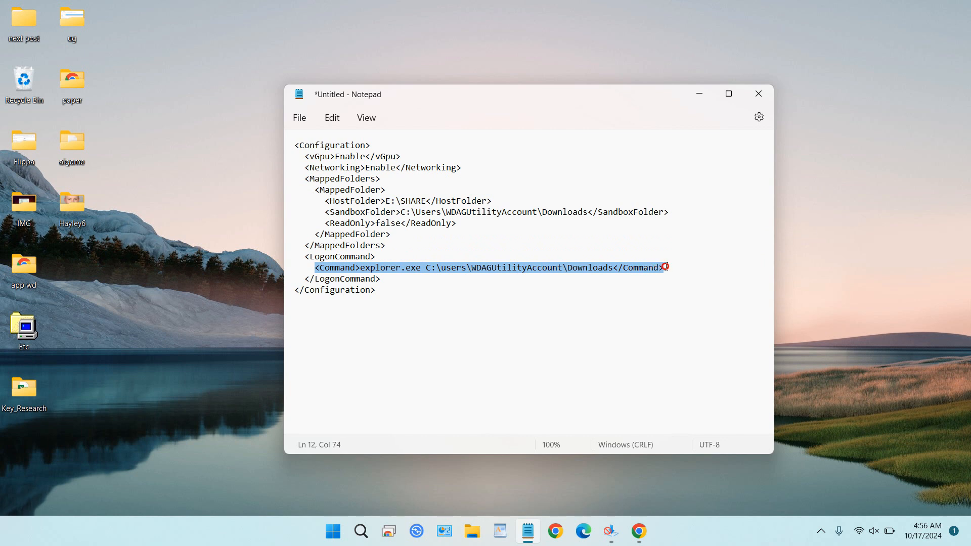
drag(325, 212, 661, 212)
click(540, 300)
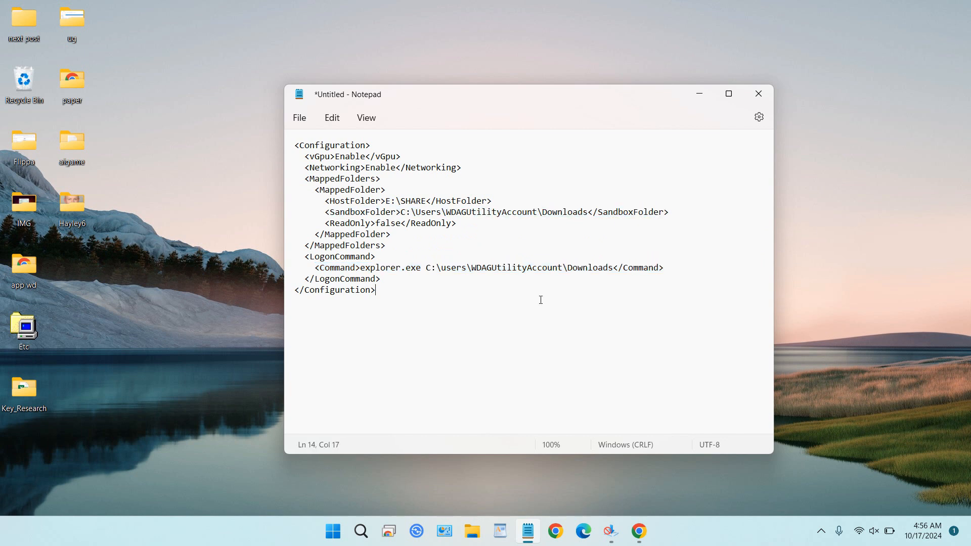
drag(613, 267, 360, 269)
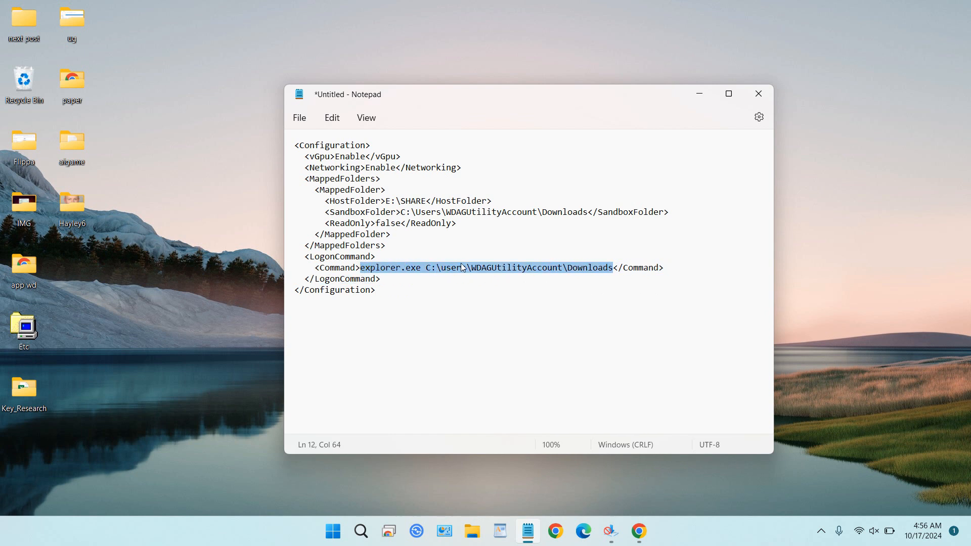
click(441, 299)
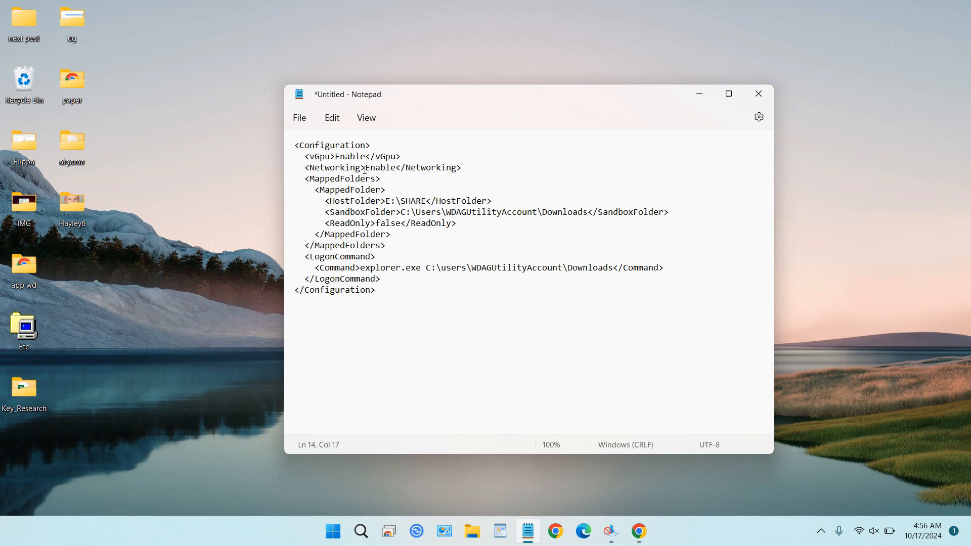
Step: Save the configuration to the Desktop as waredatacom.wsb with the file type set to All files
click(298, 119)
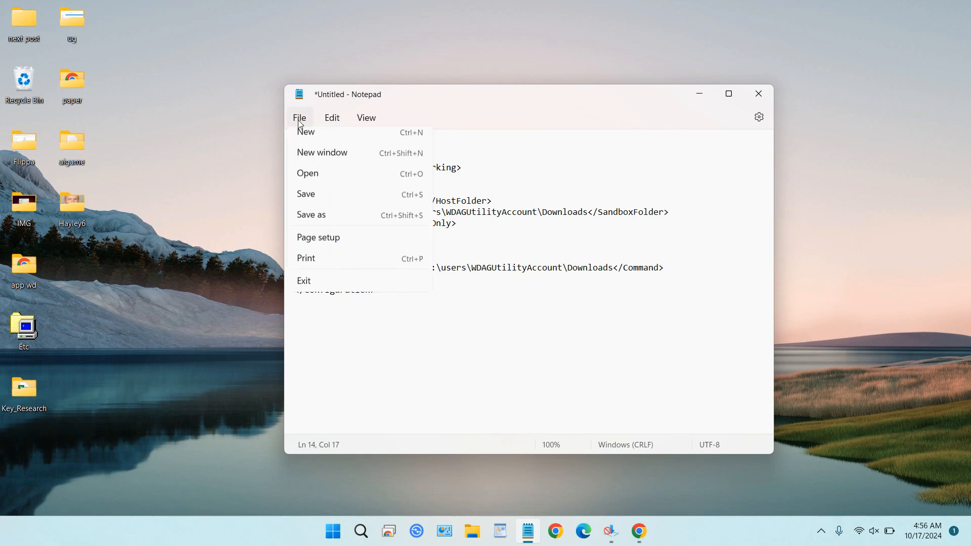
click(326, 224)
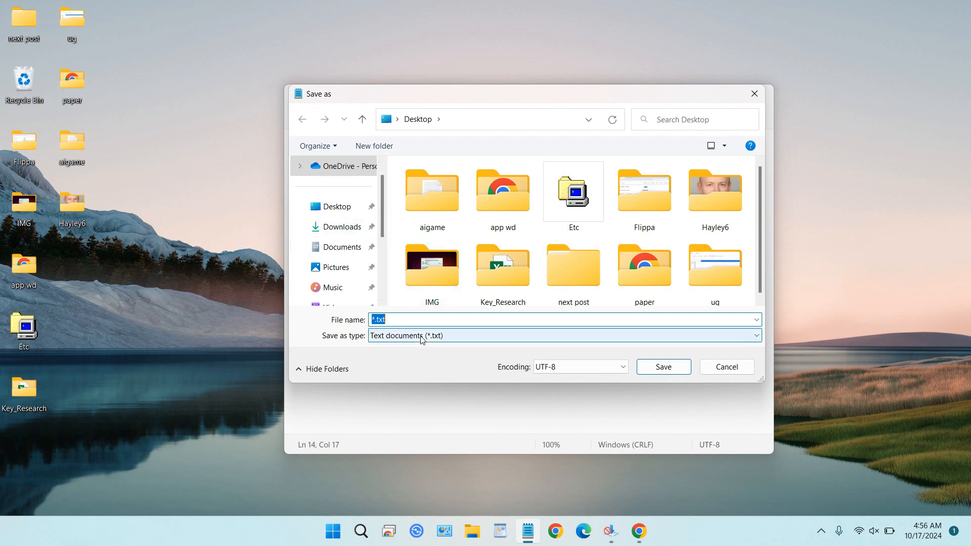
click(420, 337)
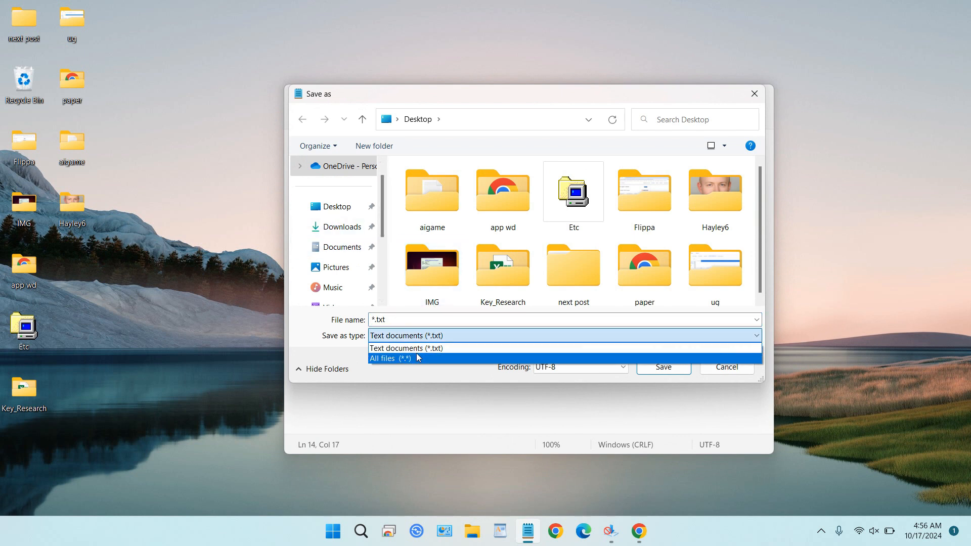
click(416, 356)
click(375, 321)
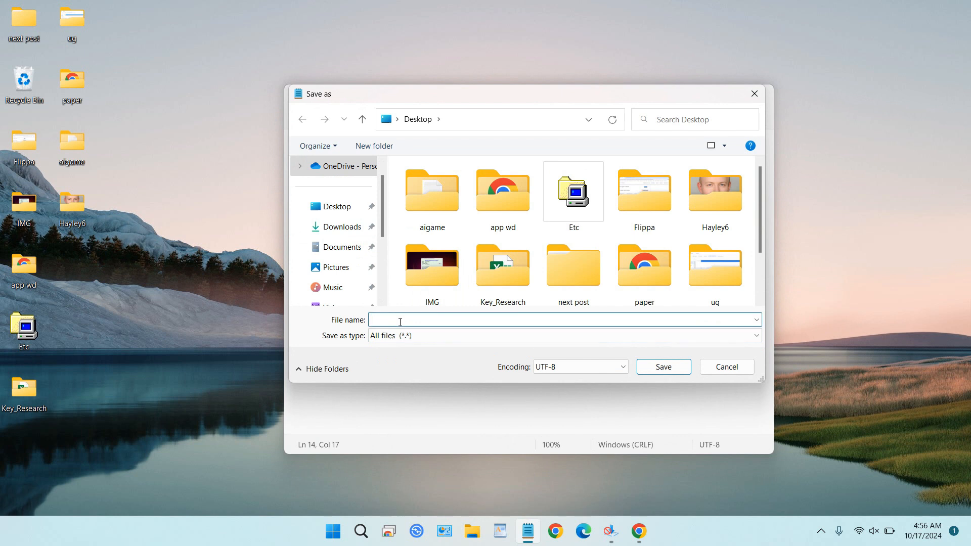
text(wareda)
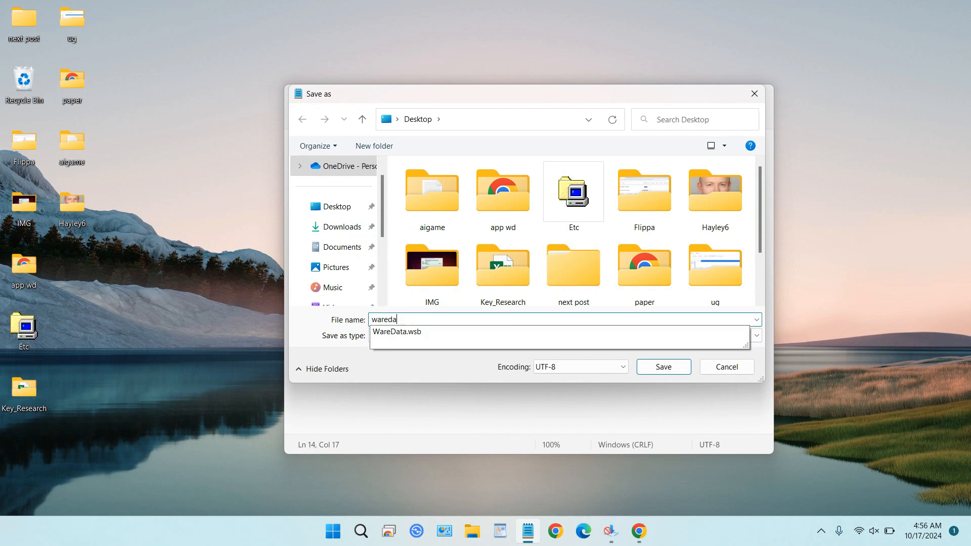
text(tacom)
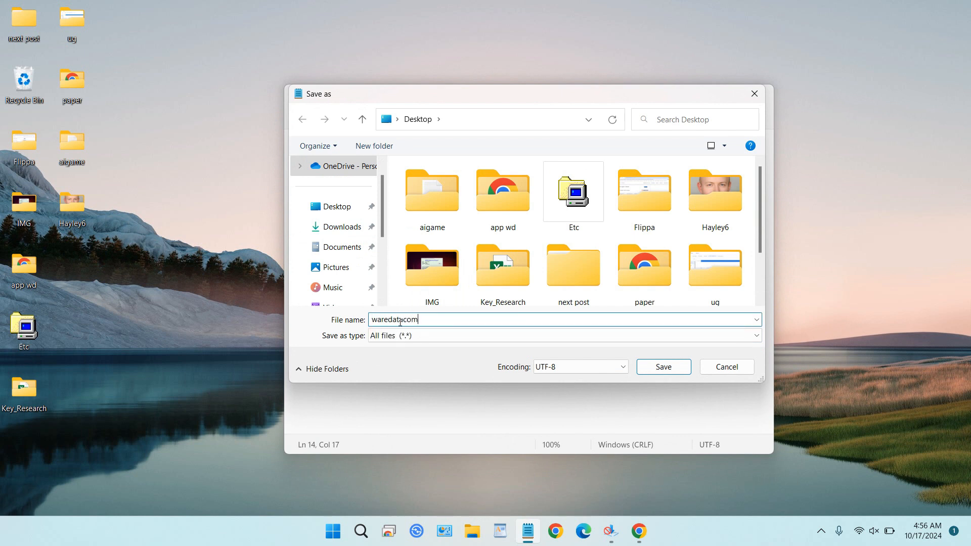
text(.wsb)
drag(434, 319, 420, 319)
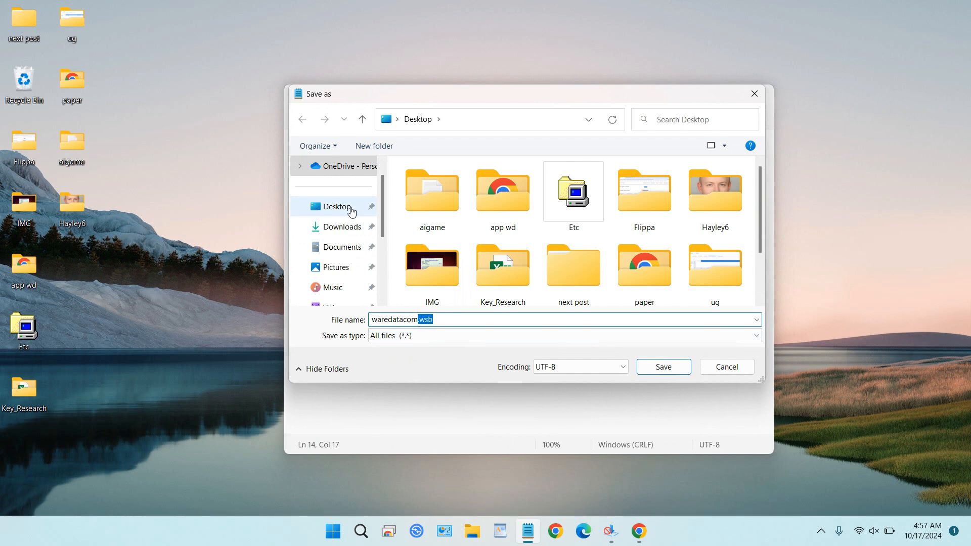
click(352, 210)
click(667, 367)
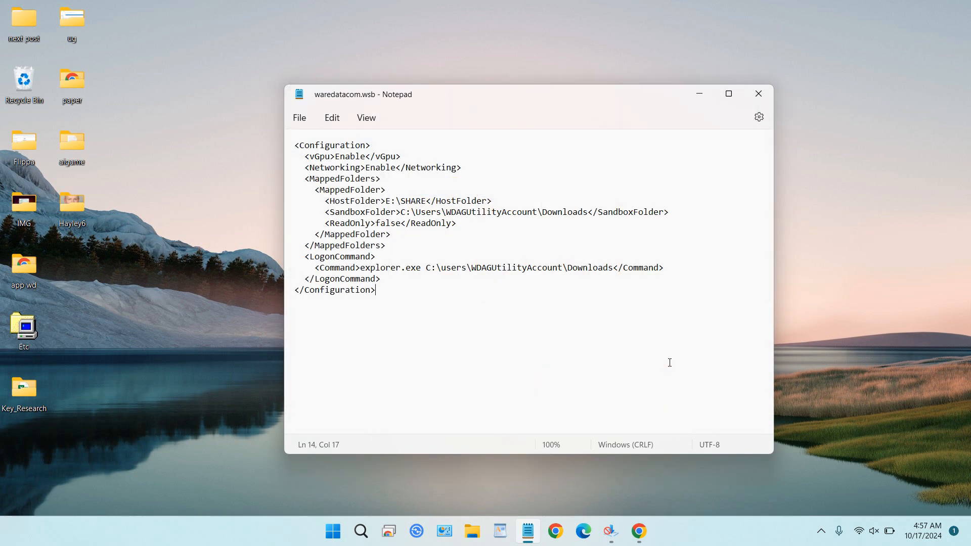
Step: Close Notepad and launch Windows Sandbox from the saved waredatacom.wsb file on the desktop
click(759, 93)
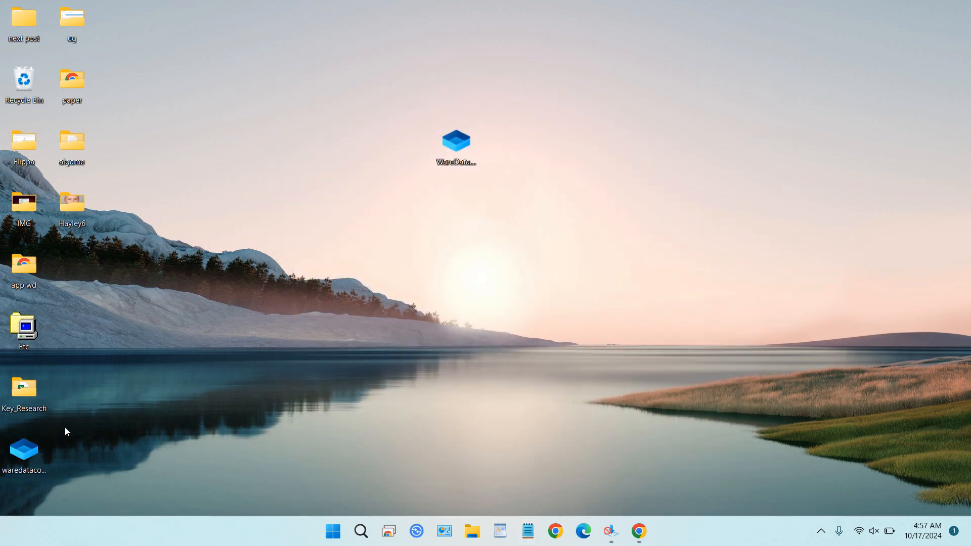
drag(24, 451, 588, 140)
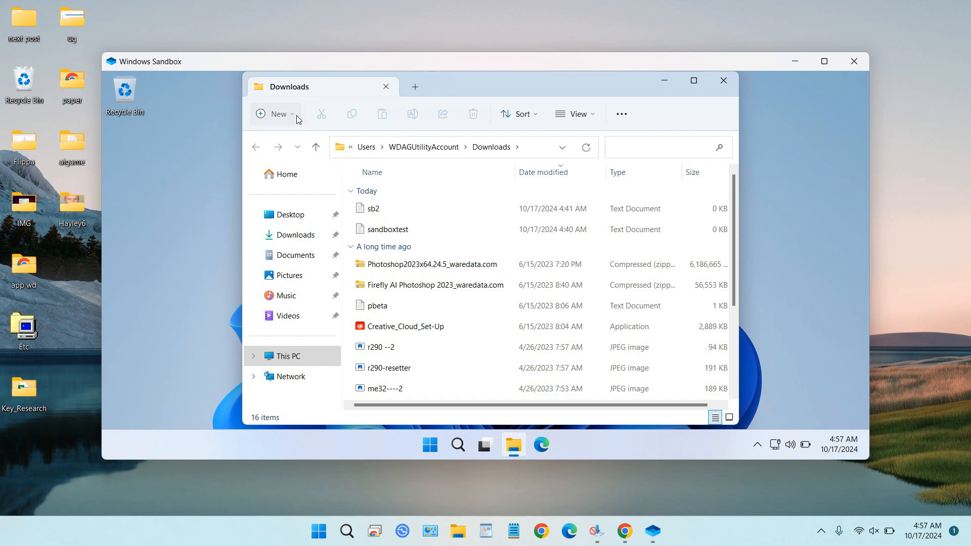
Step: Create a new text document named "this is just test" in the sandbox's Downloads folder
click(277, 114)
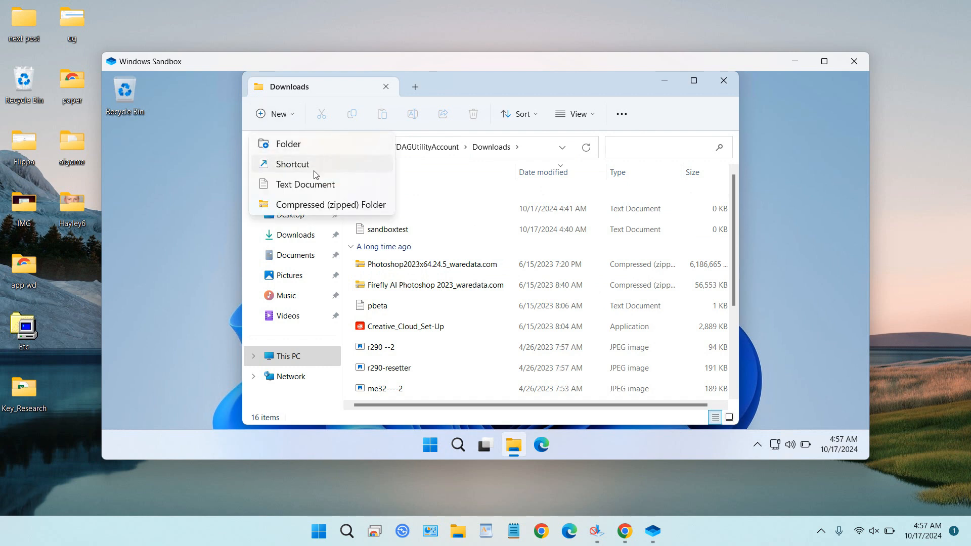
click(324, 188)
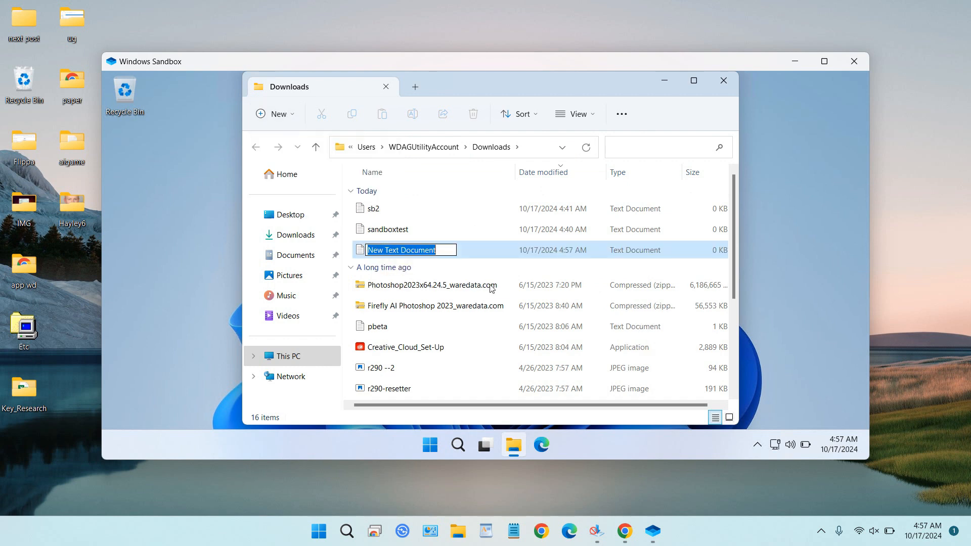
text(this)
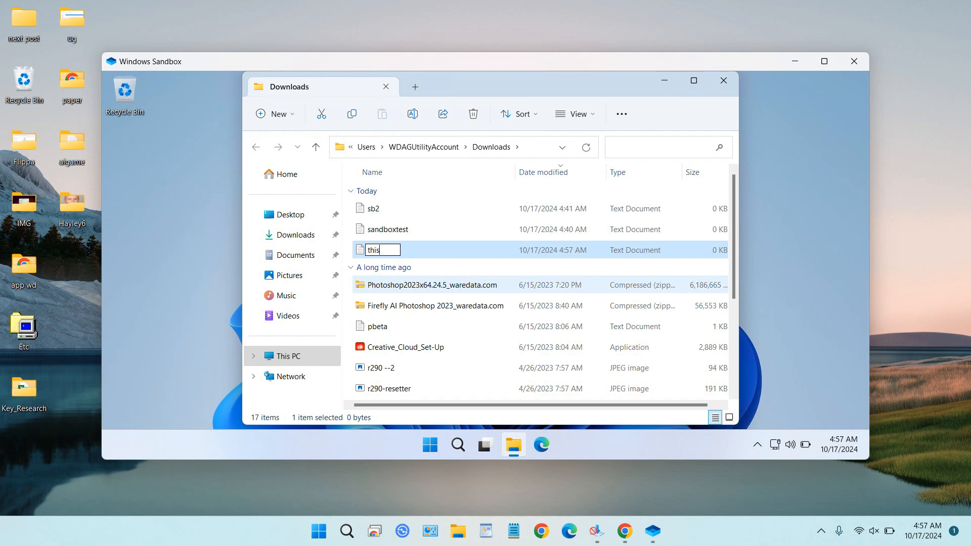
text( is just test)
key(Return)
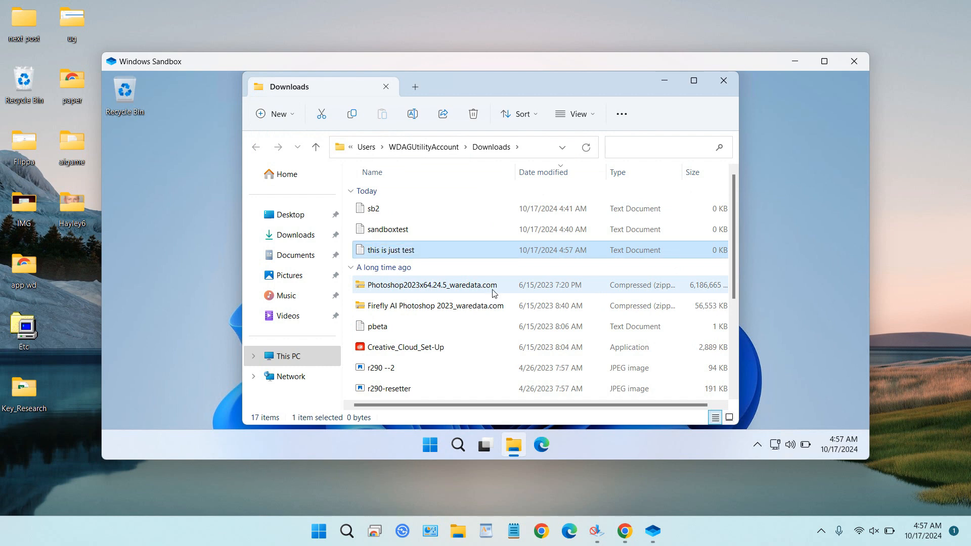
Step: Check the host E:\SHARE folder for the new text file, then close File Explorer
click(457, 541)
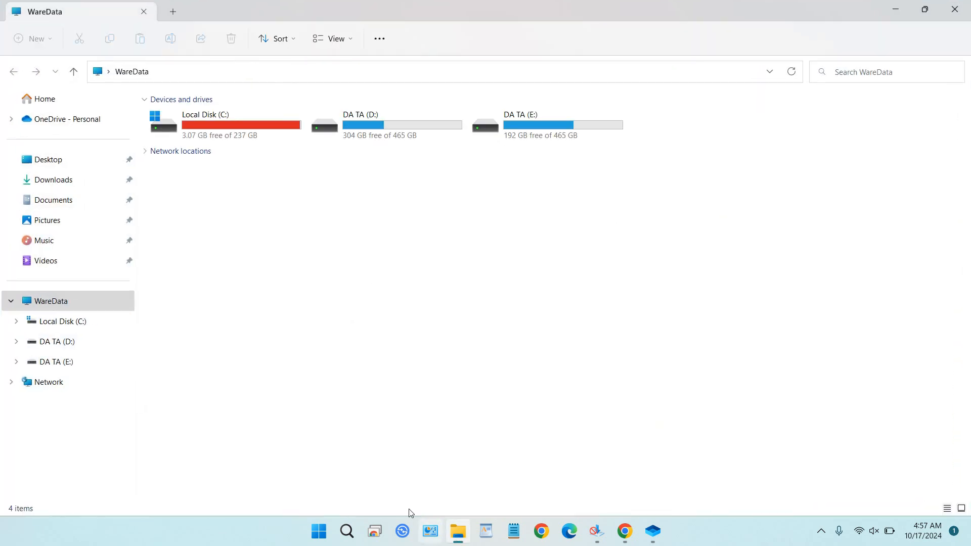
click(100, 368)
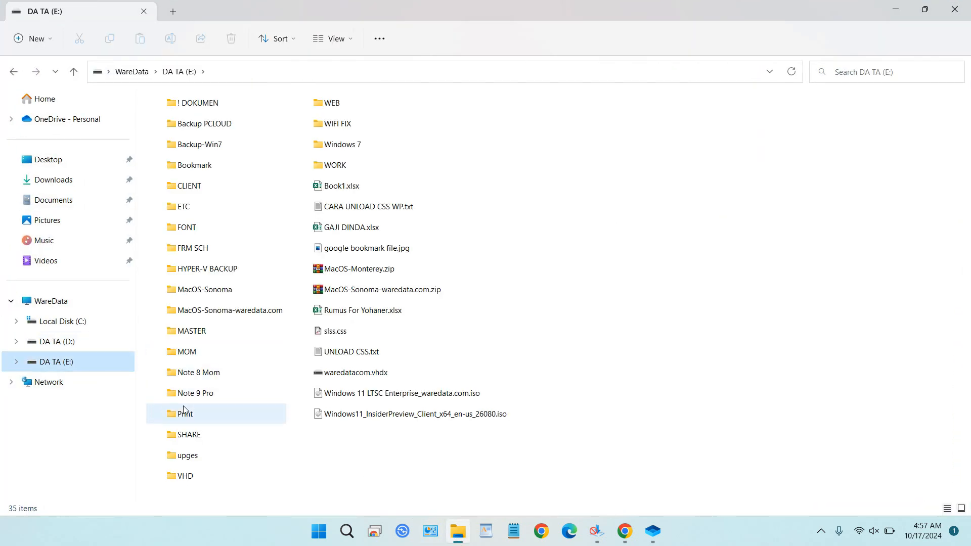
double_click(187, 433)
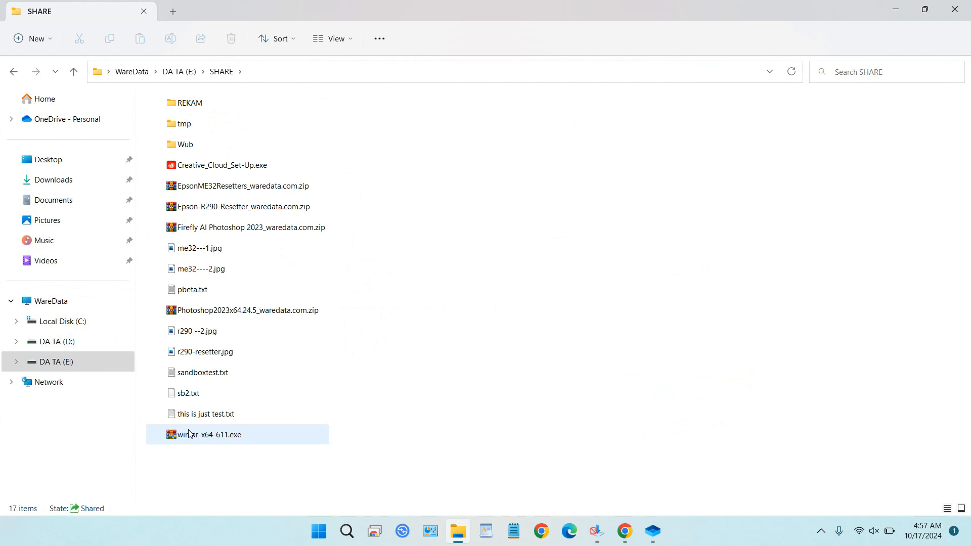
click(224, 413)
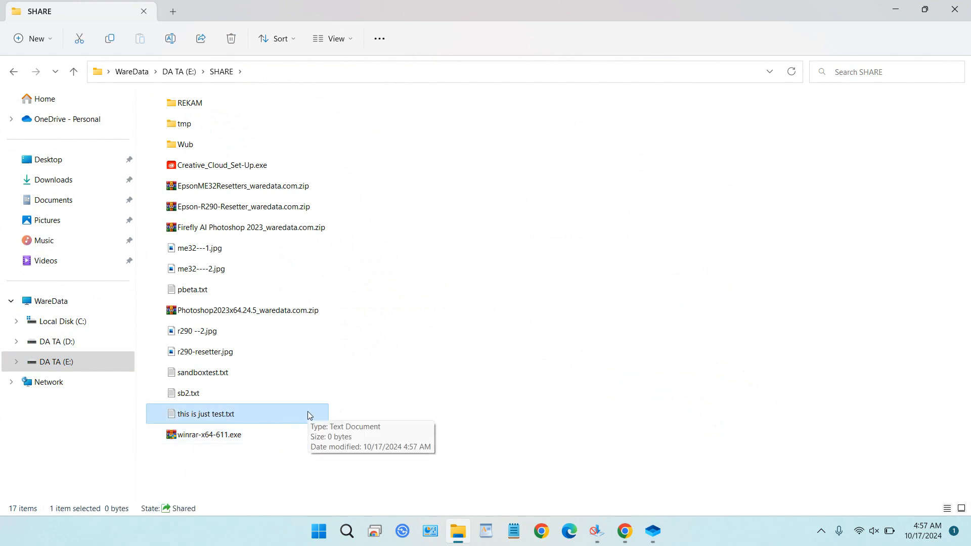
click(960, 14)
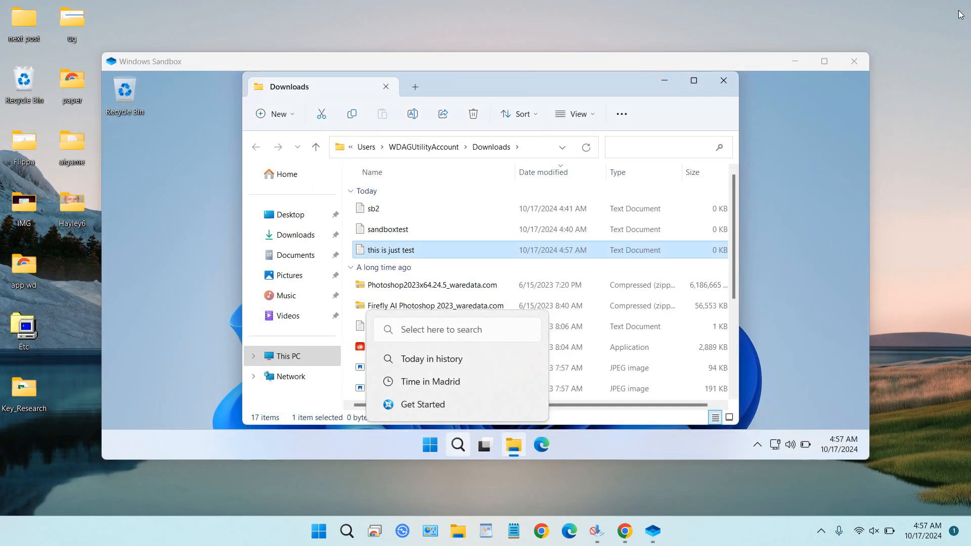
Step: Close the sandbox's File Explorer window and shut down Windows Sandbox
click(722, 89)
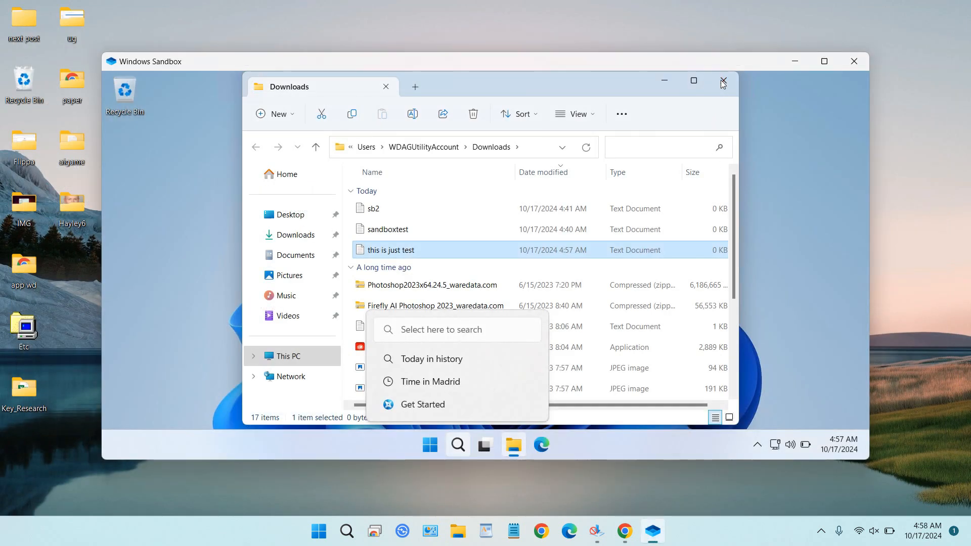
click(724, 82)
click(430, 444)
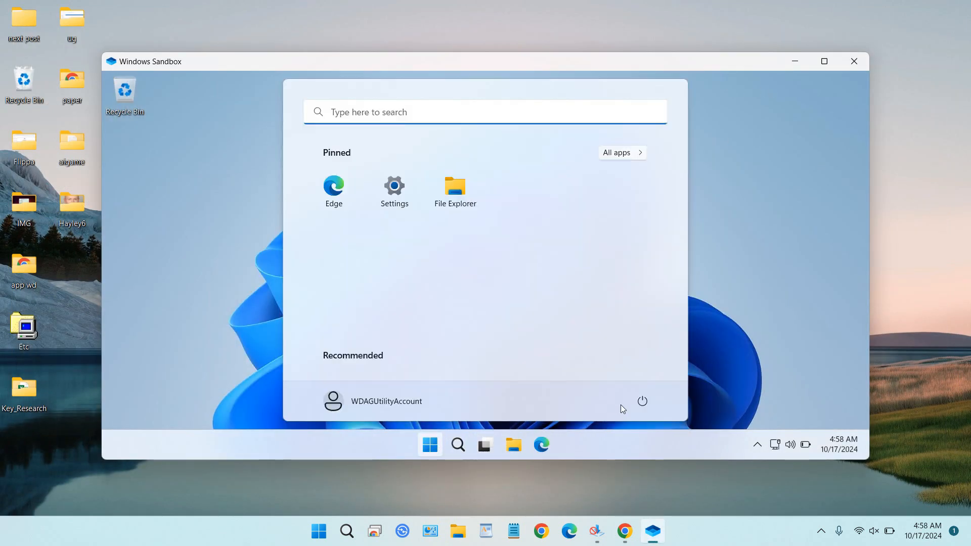
click(642, 406)
click(648, 355)
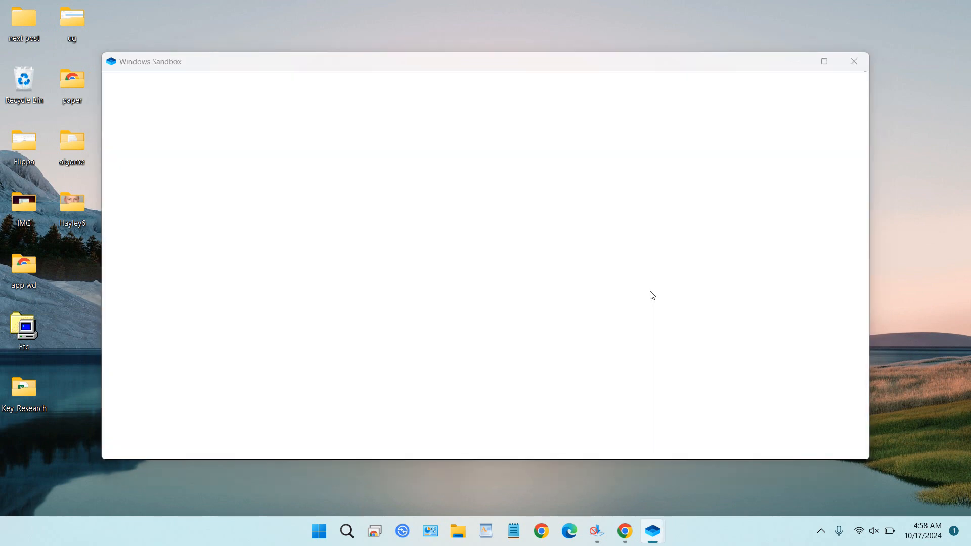
click(583, 310)
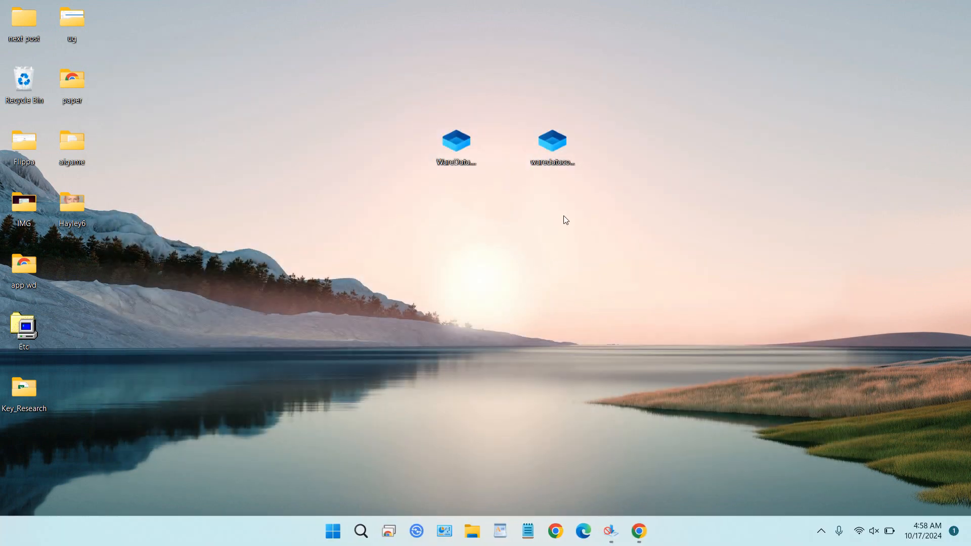
Step: Open waredatacom.wsb in Notepad just once through Open with and Choose another app
right_click(556, 149)
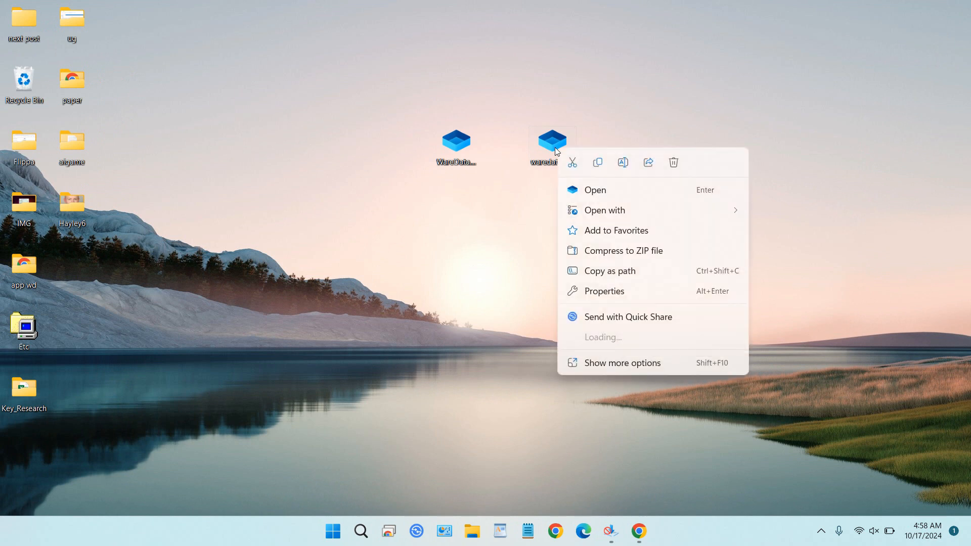
mouse_move(607, 213)
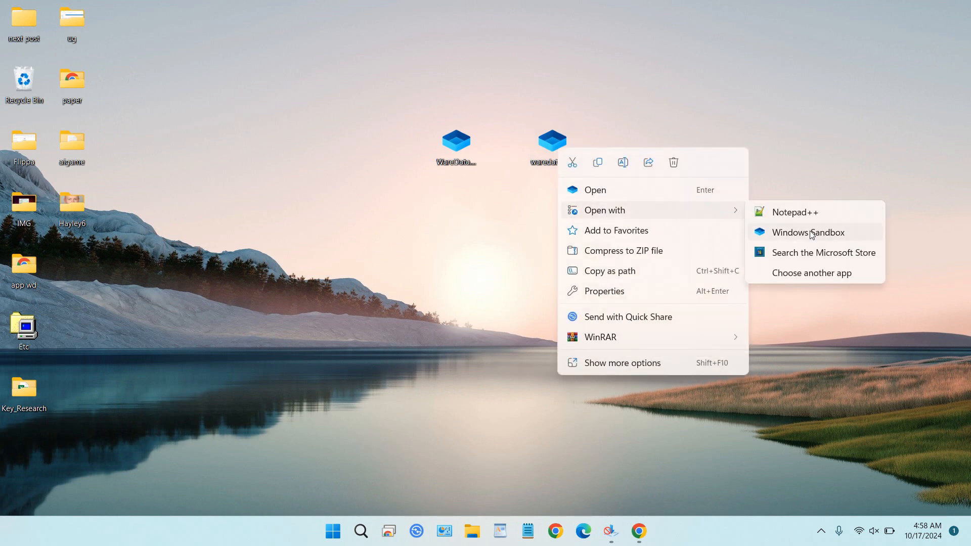
click(822, 275)
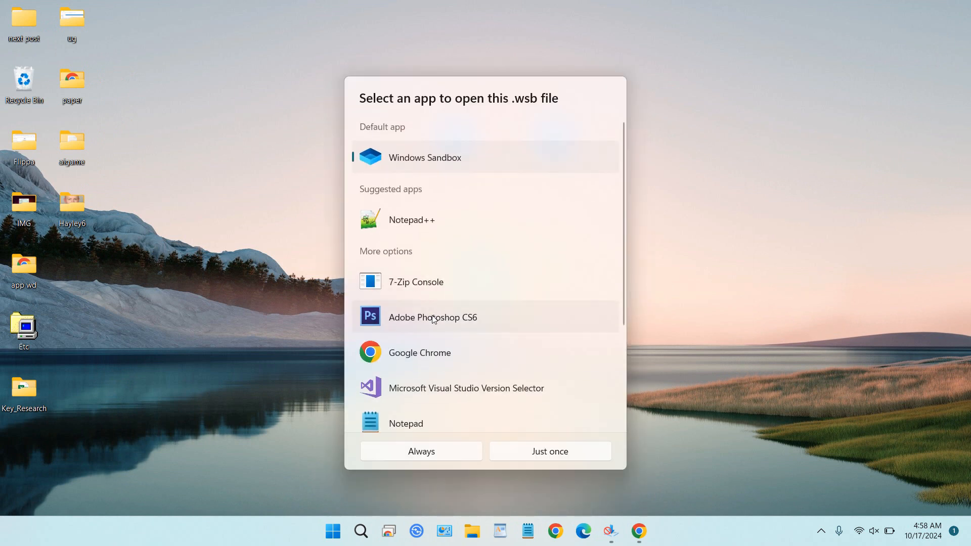
click(434, 420)
click(537, 451)
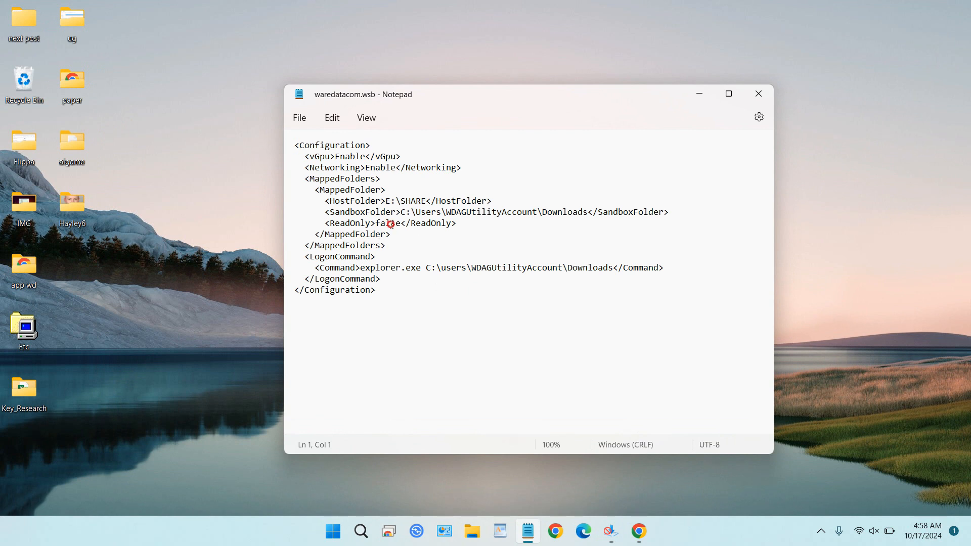
Step: Select the ReadOnly value in the configuration for editing
double_click(389, 224)
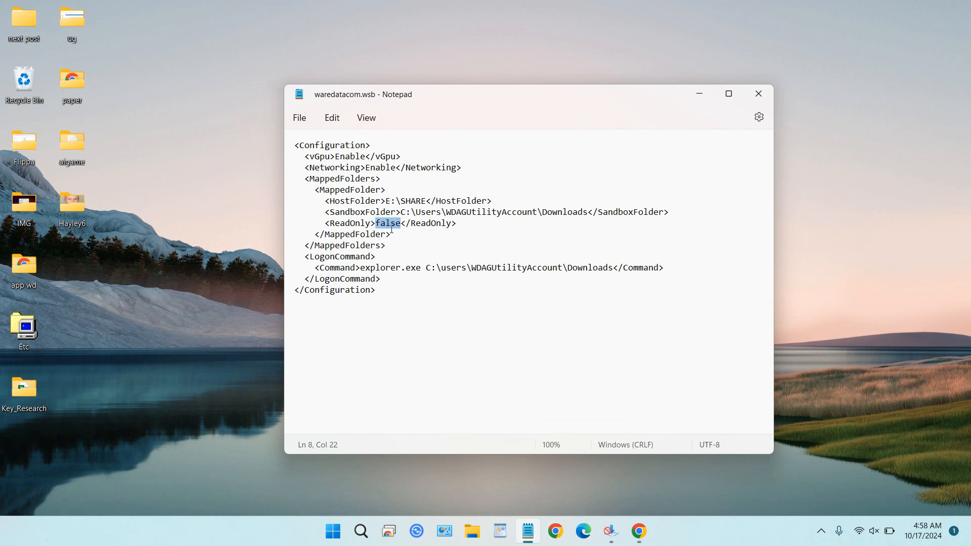